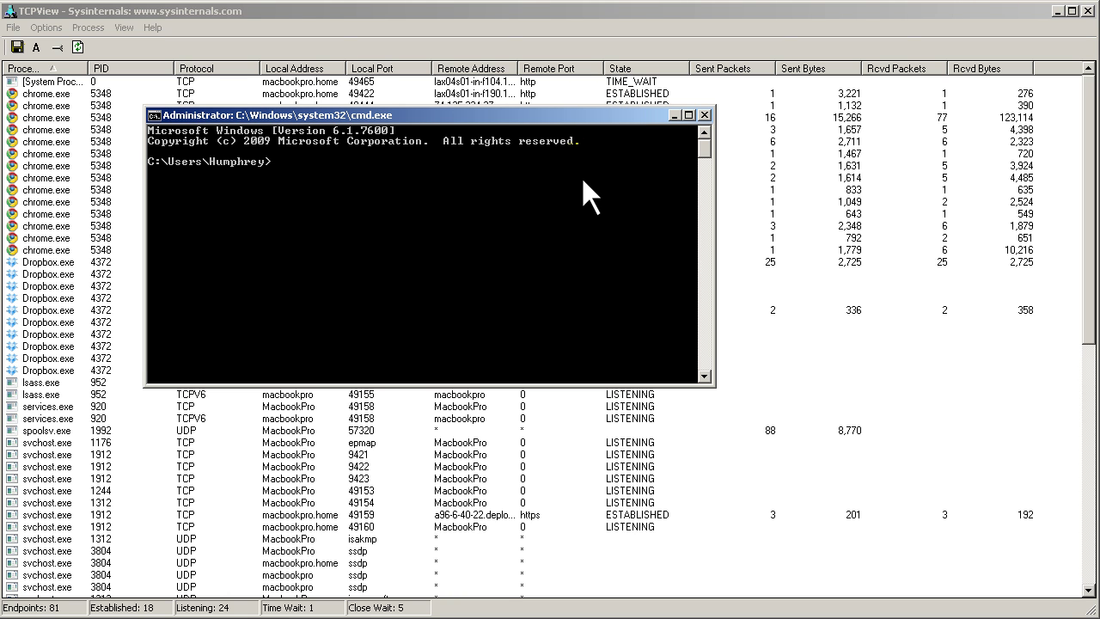
Run netstat in the command prompt to list the active connections, and close its window
text(tat)
key(Return)
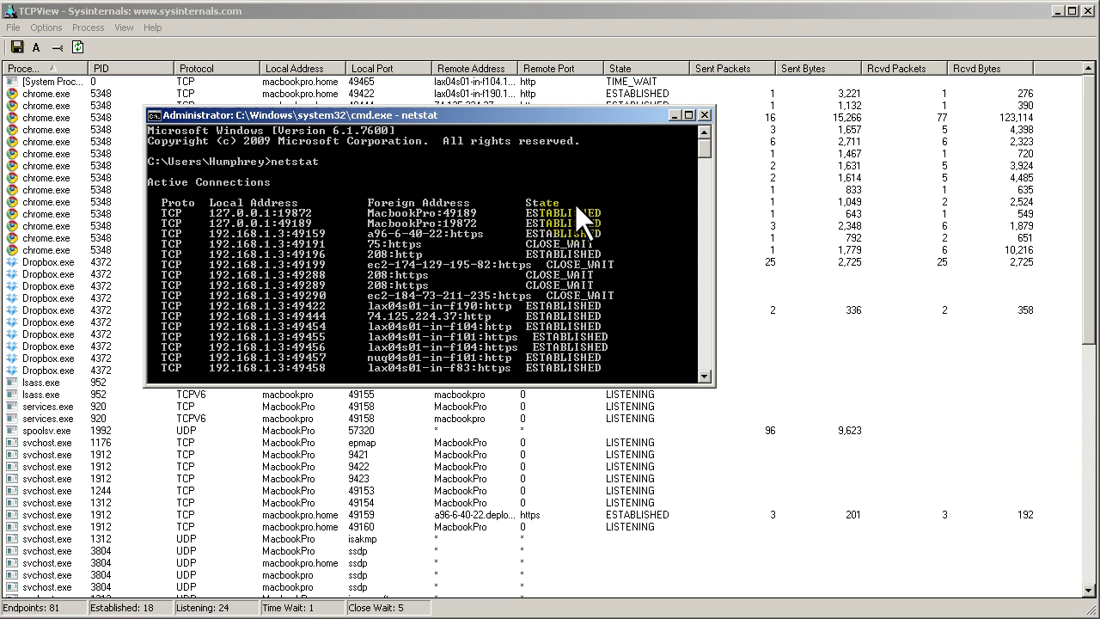
click(708, 113)
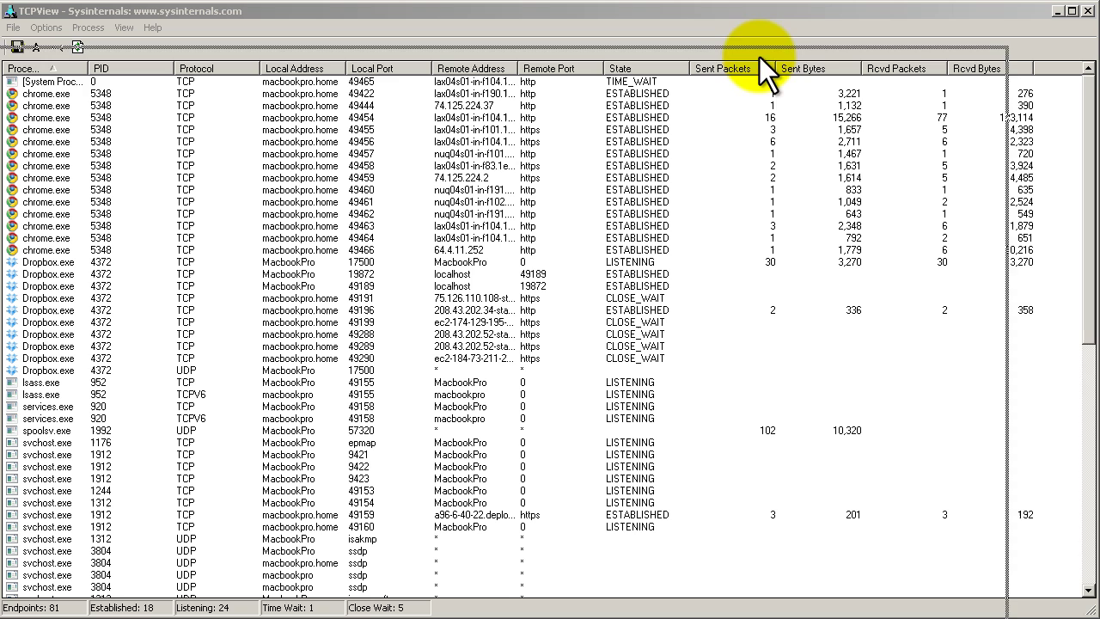
Look over the browser's tcpview search results and the program files in the TCPView download folder, and close both windows
key(alt+Tab)
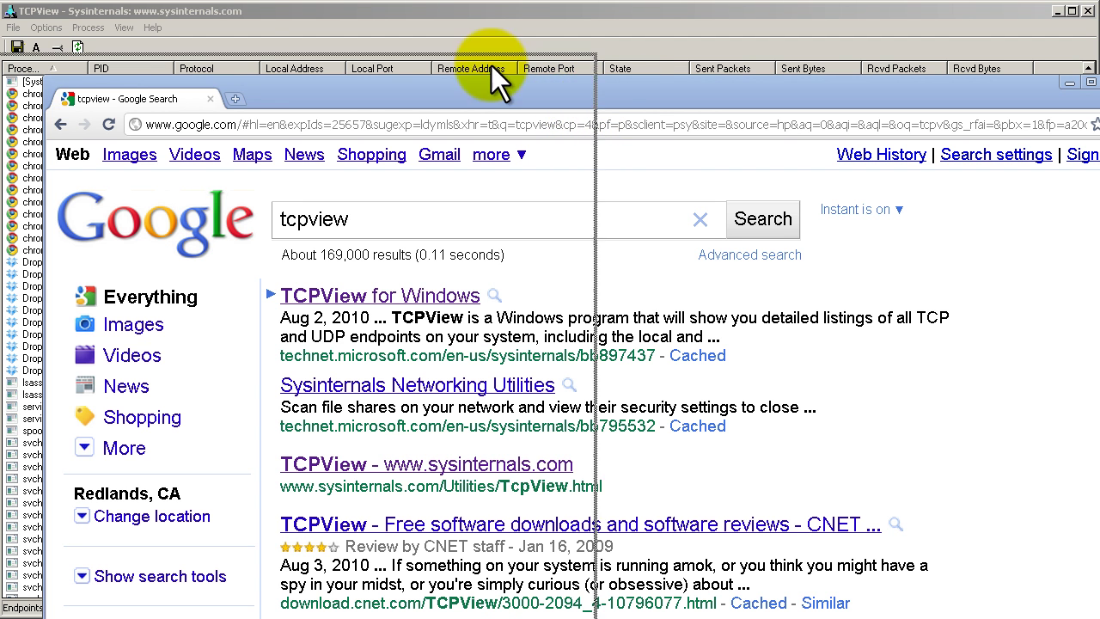
drag(491, 65, 723, 67)
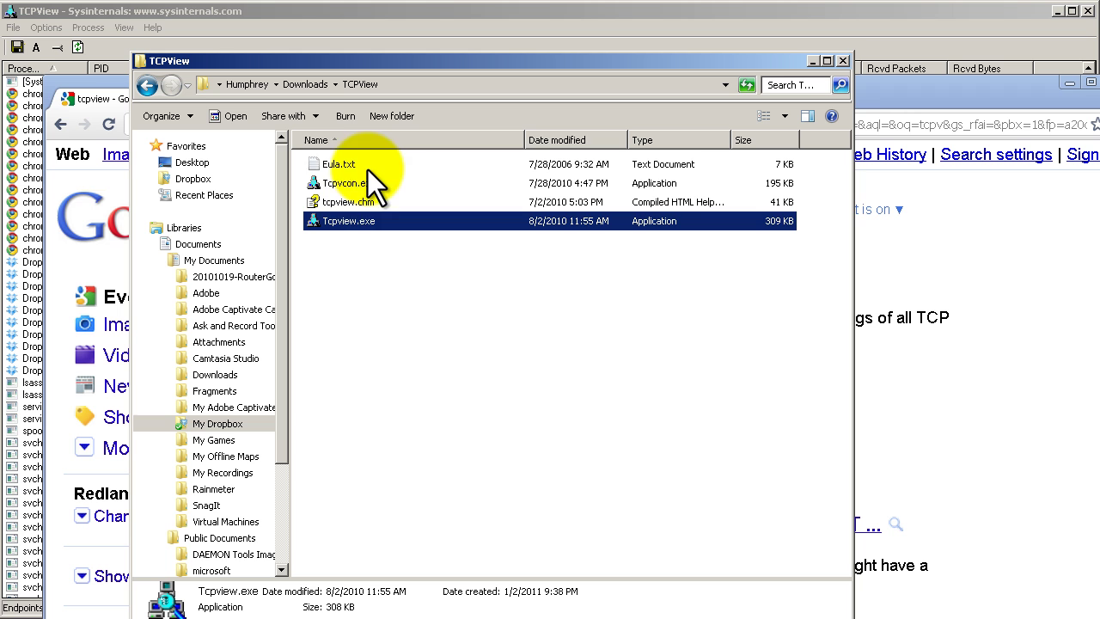
click(360, 183)
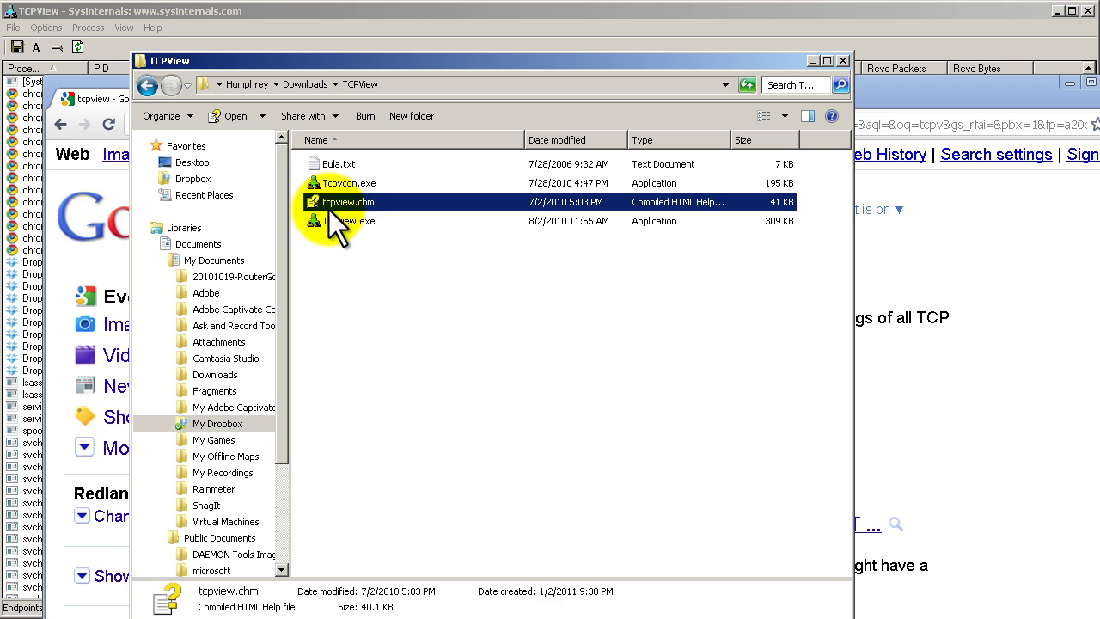
click(374, 222)
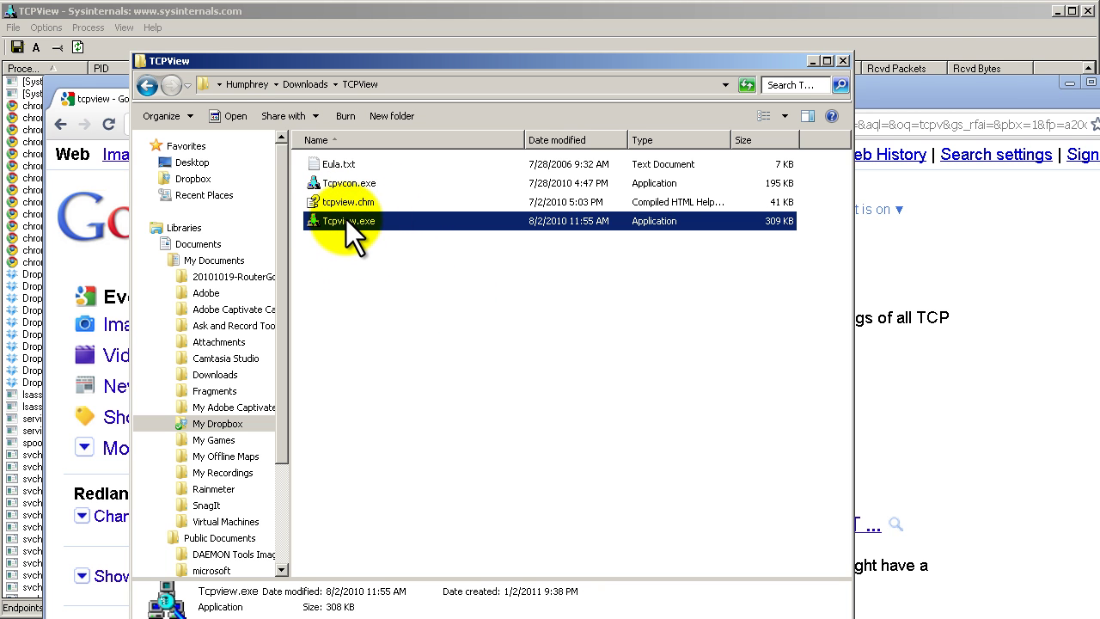
click(843, 60)
click(1069, 83)
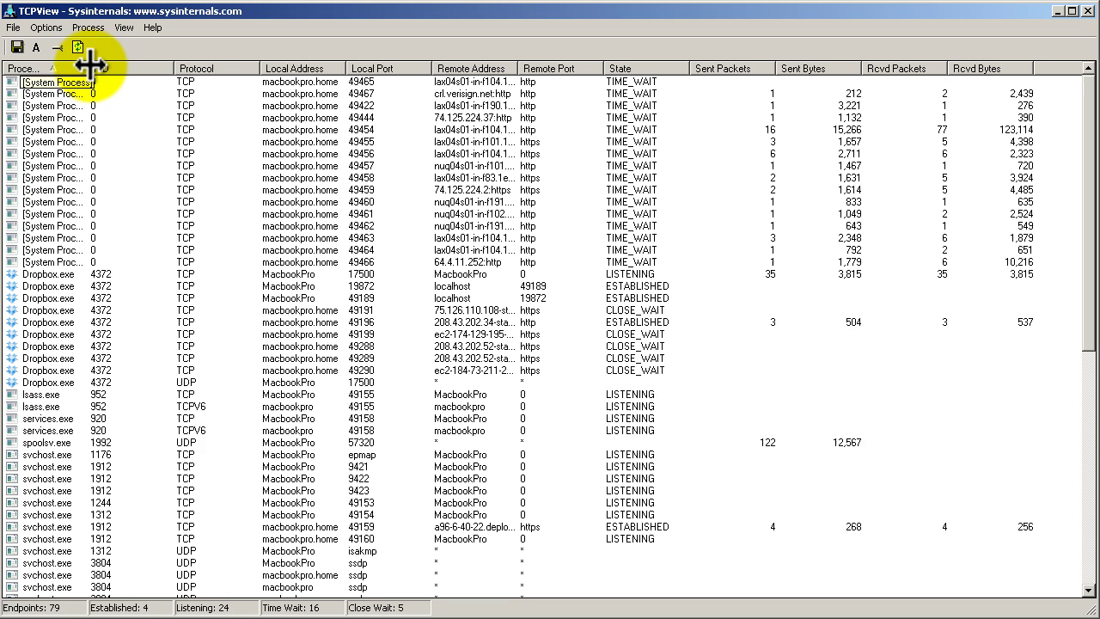
Widen the Process, Local Address and Remote Address columns to fit their full contents
drag(90, 62, 98, 62)
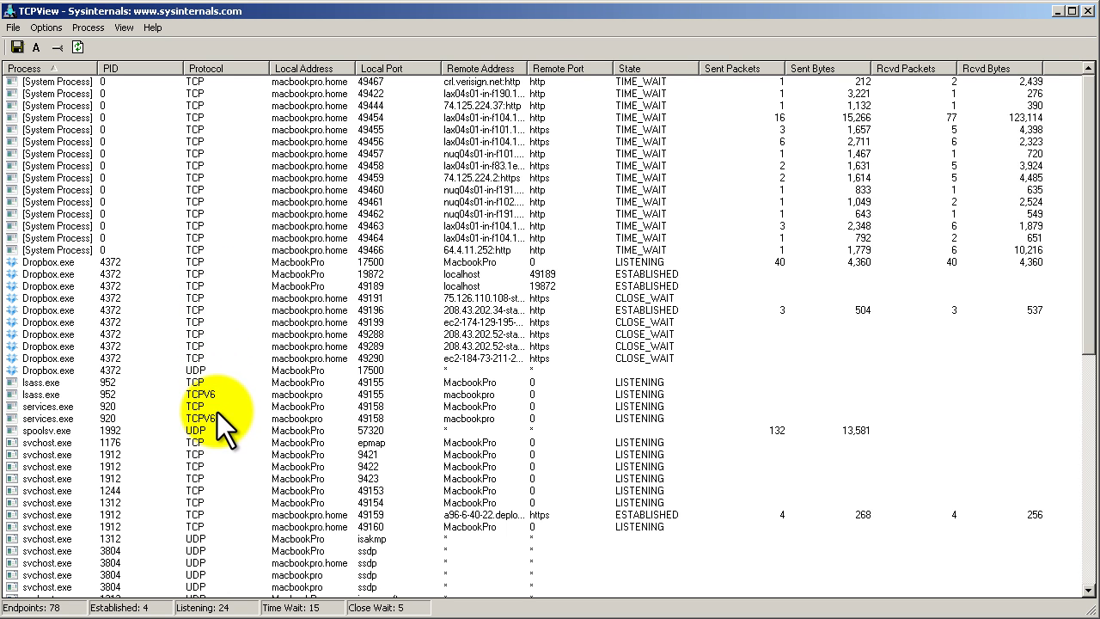
double_click(354, 68)
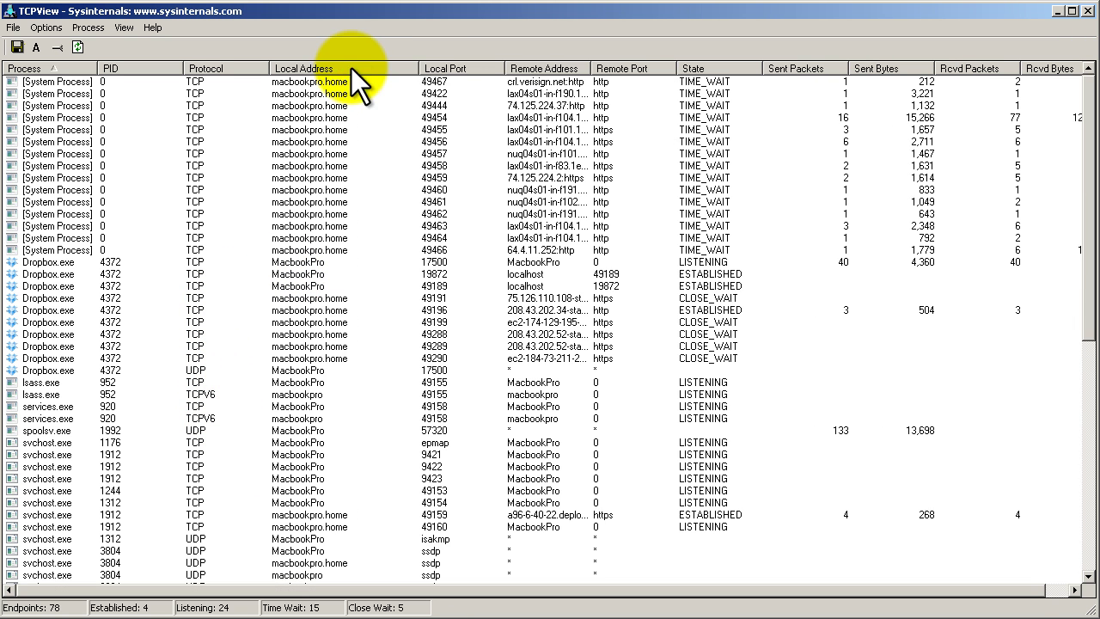
double_click(591, 68)
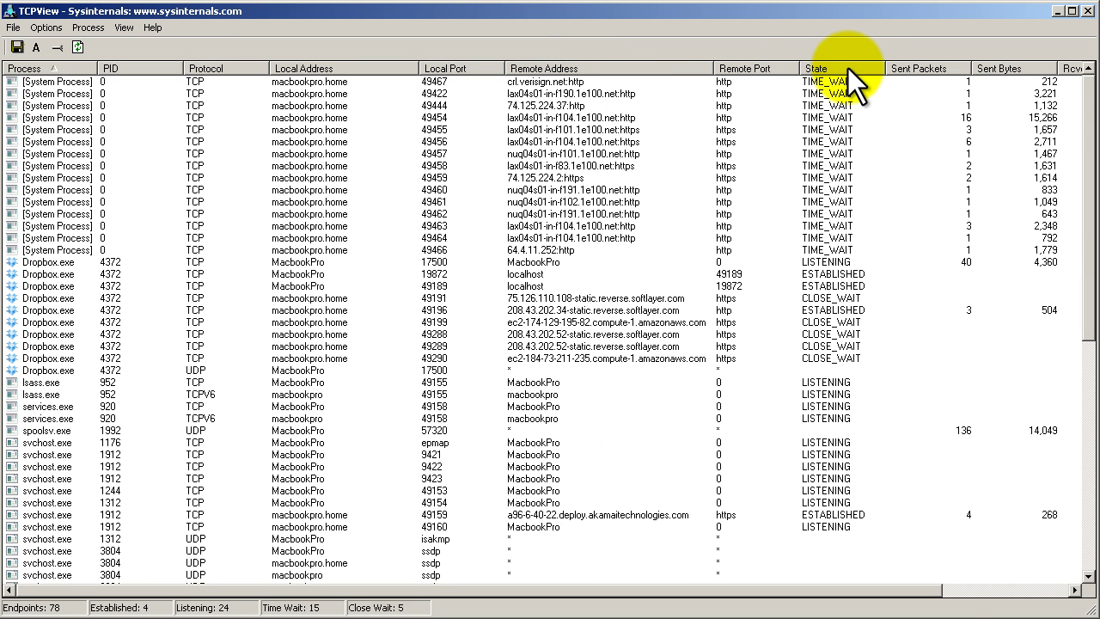
Sort the connection list by Sent Bytes in descending order and look through its entries
click(1015, 69)
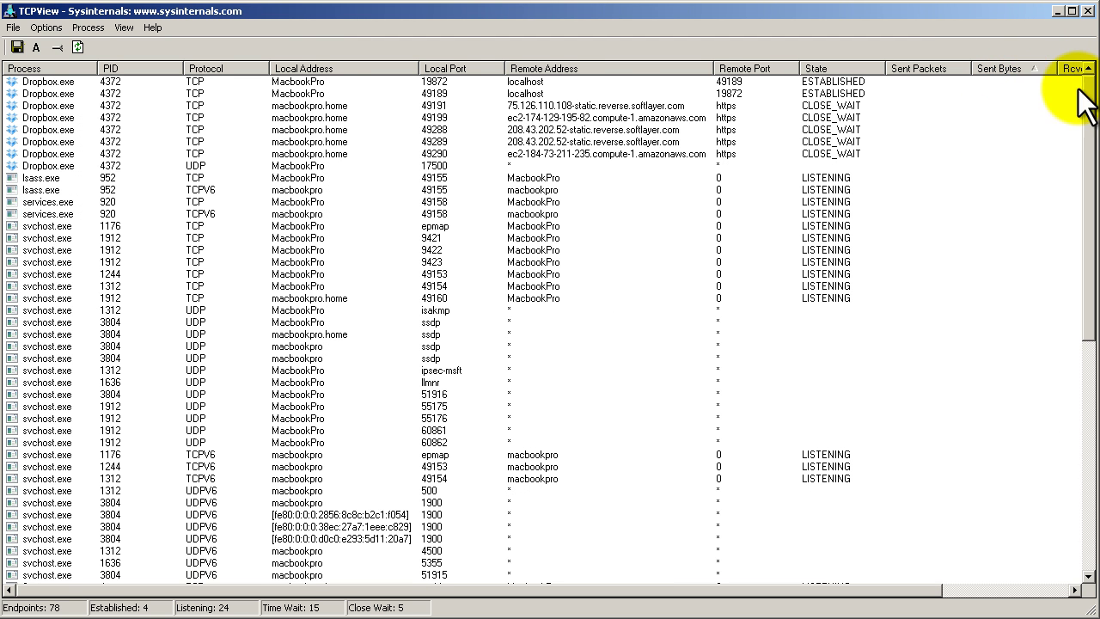
click(1039, 69)
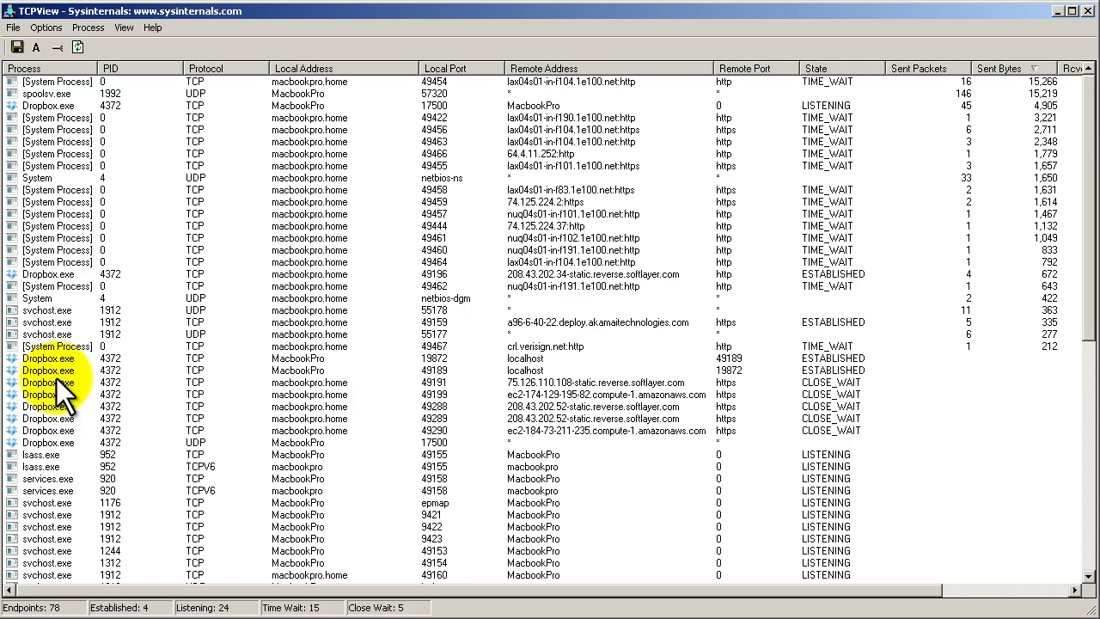
scroll(93, 416, down, 10)
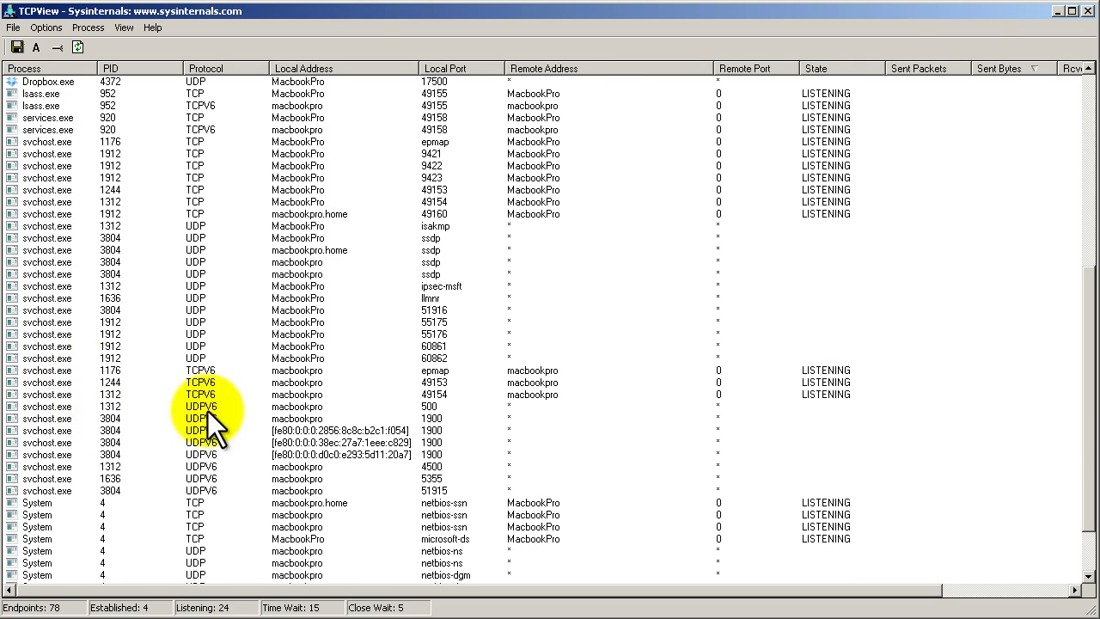
scroll(88, 380, up, 6)
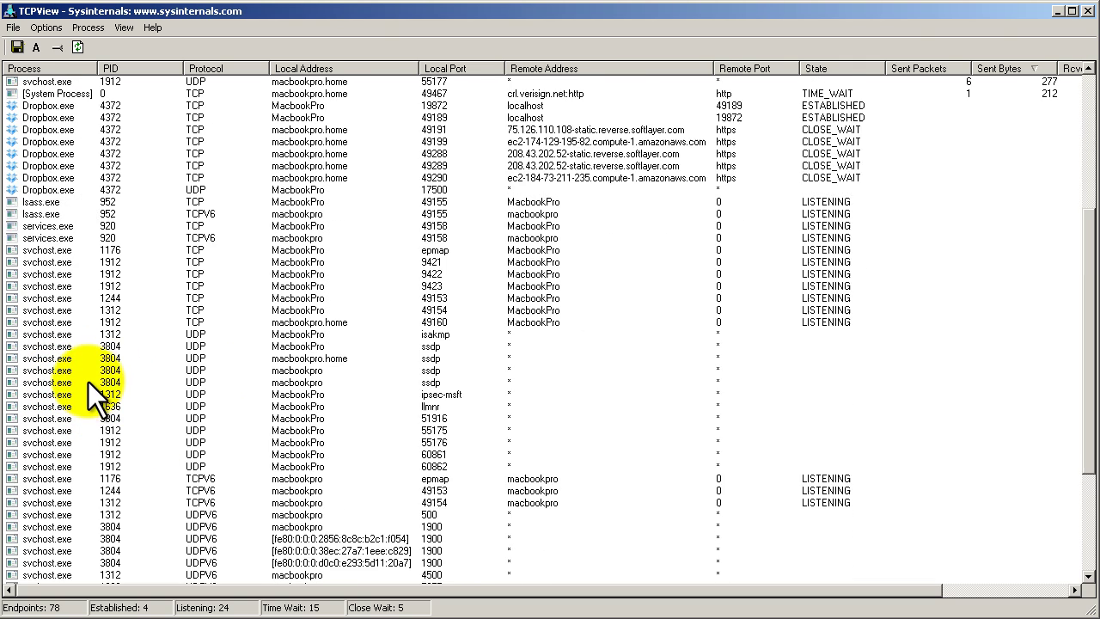
scroll(92, 377, up, 4)
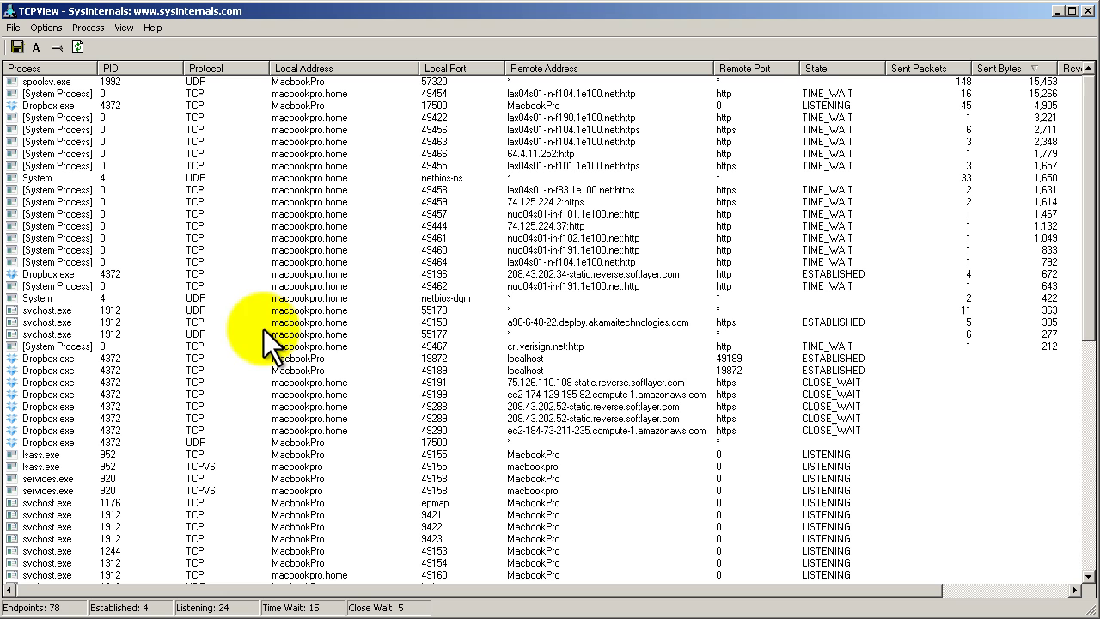
View the process properties of the Dropbox.exe entry listening on port 17500, and close them
right_click(54, 101)
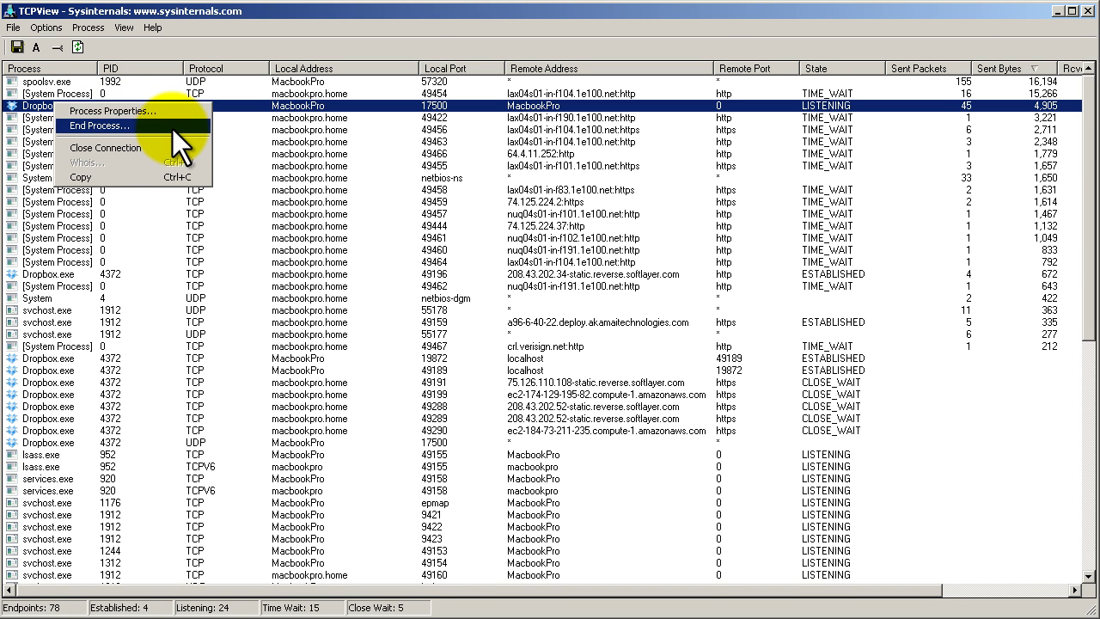
click(176, 108)
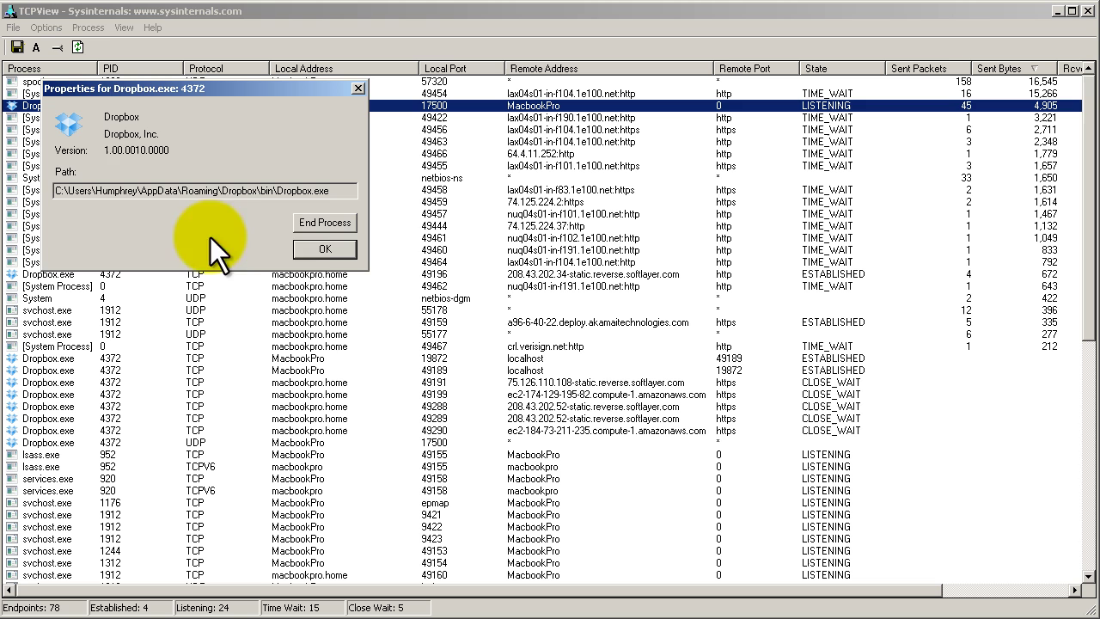
click(320, 250)
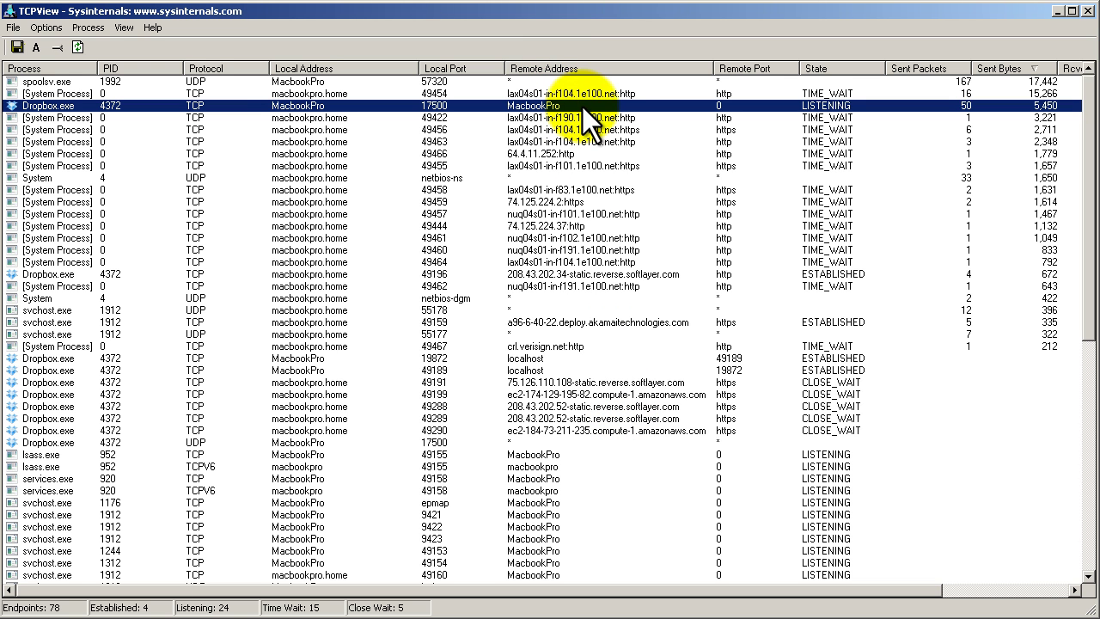
Turn address resolution off to show numeric IP addresses and ports, and turn it back on
click(32, 41)
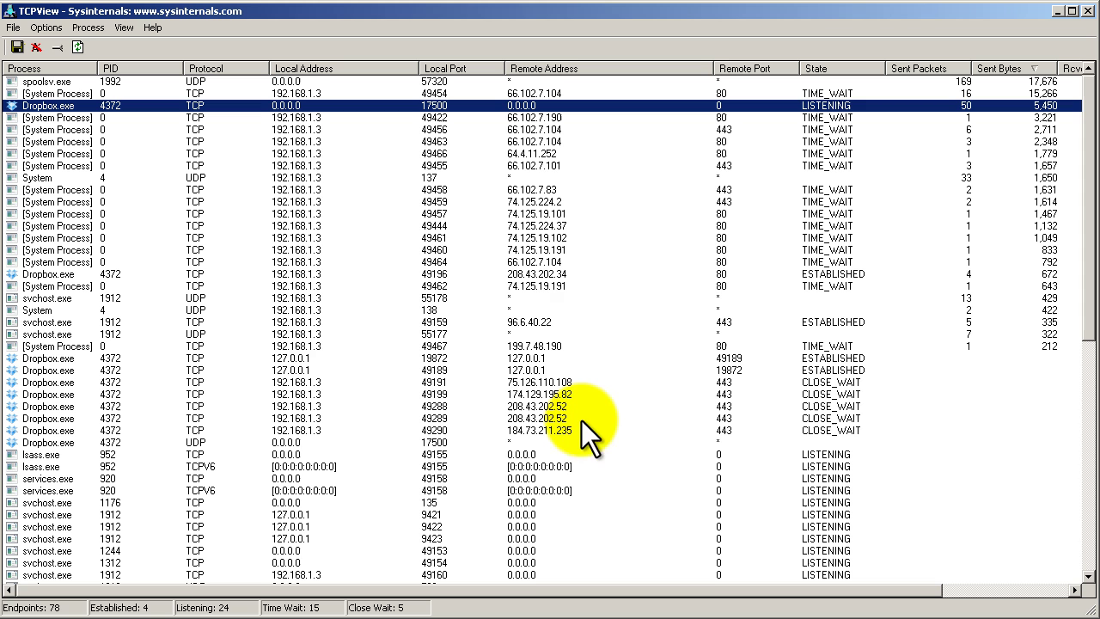
click(36, 48)
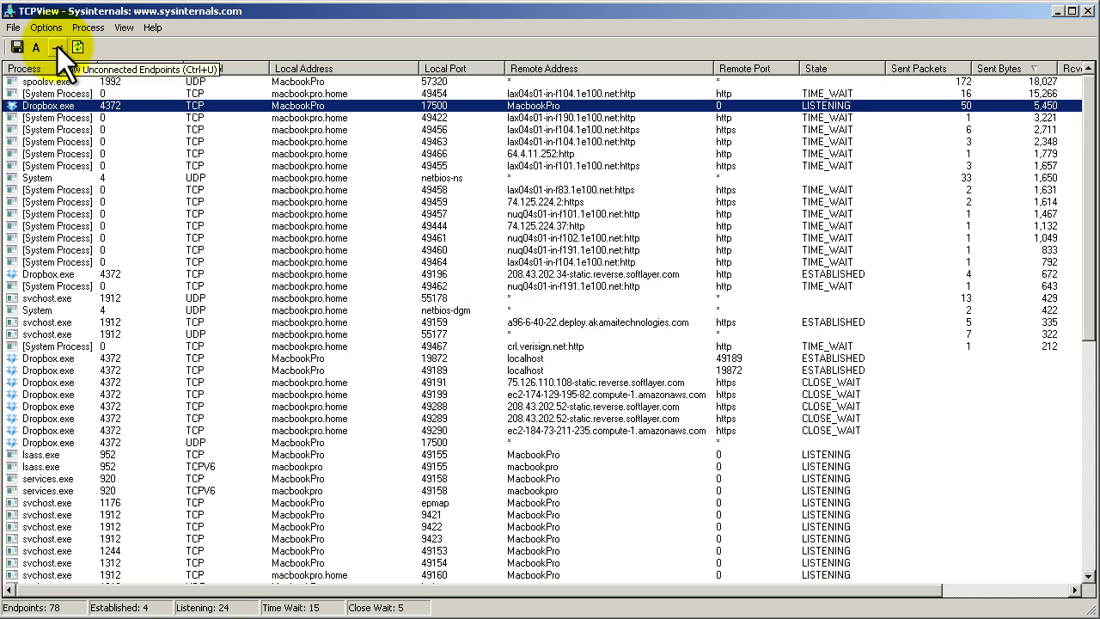
Hide the unconnected endpoints, show them again and refresh the connection list
click(56, 46)
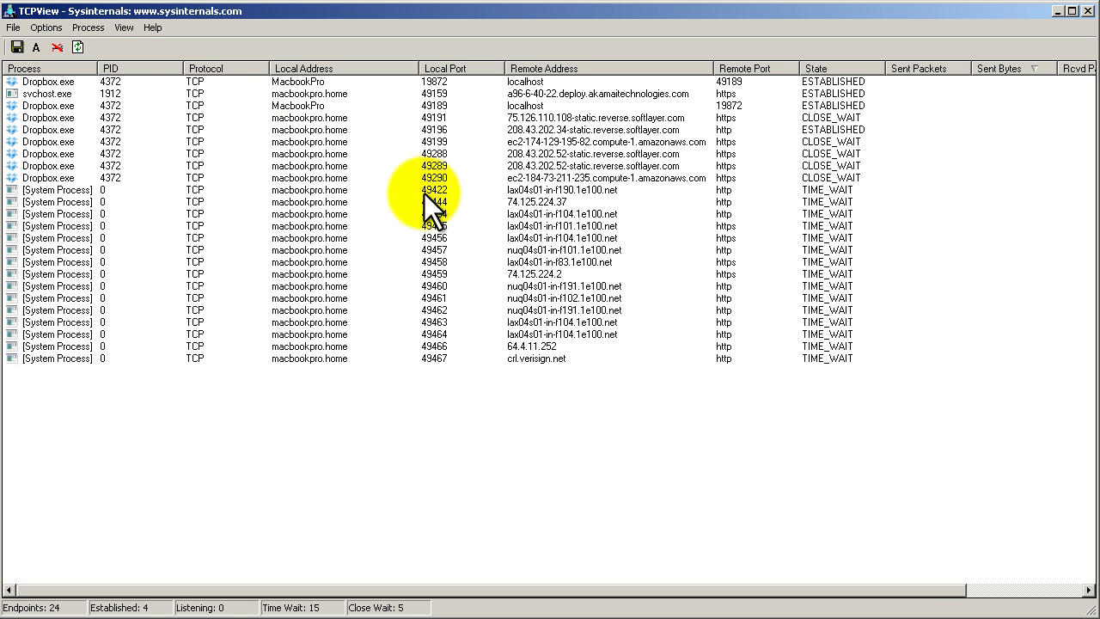
click(62, 48)
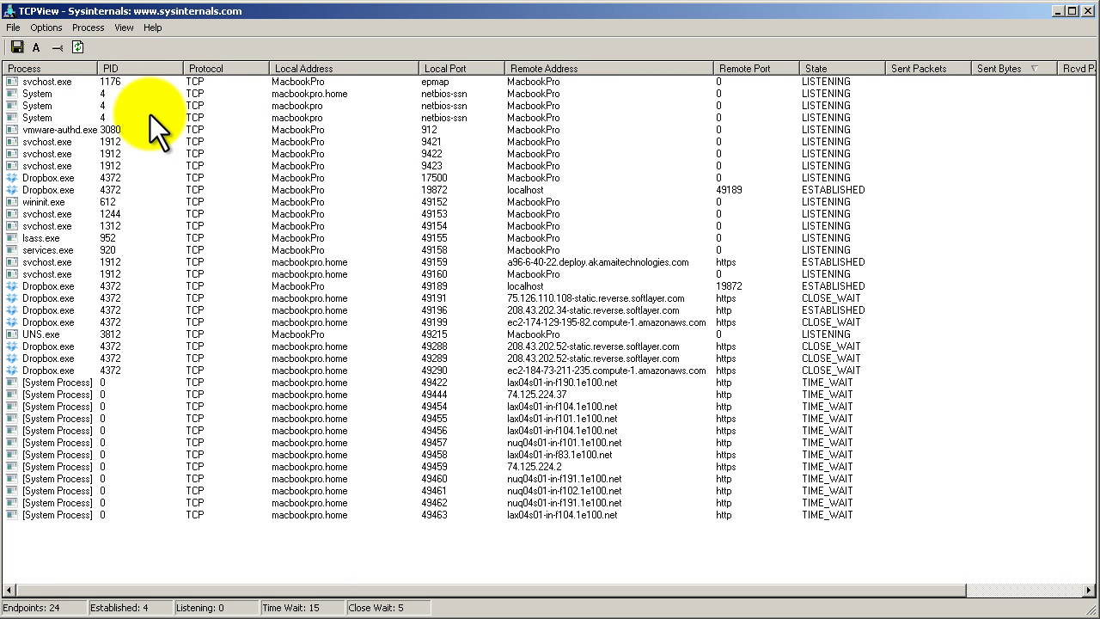
click(78, 48)
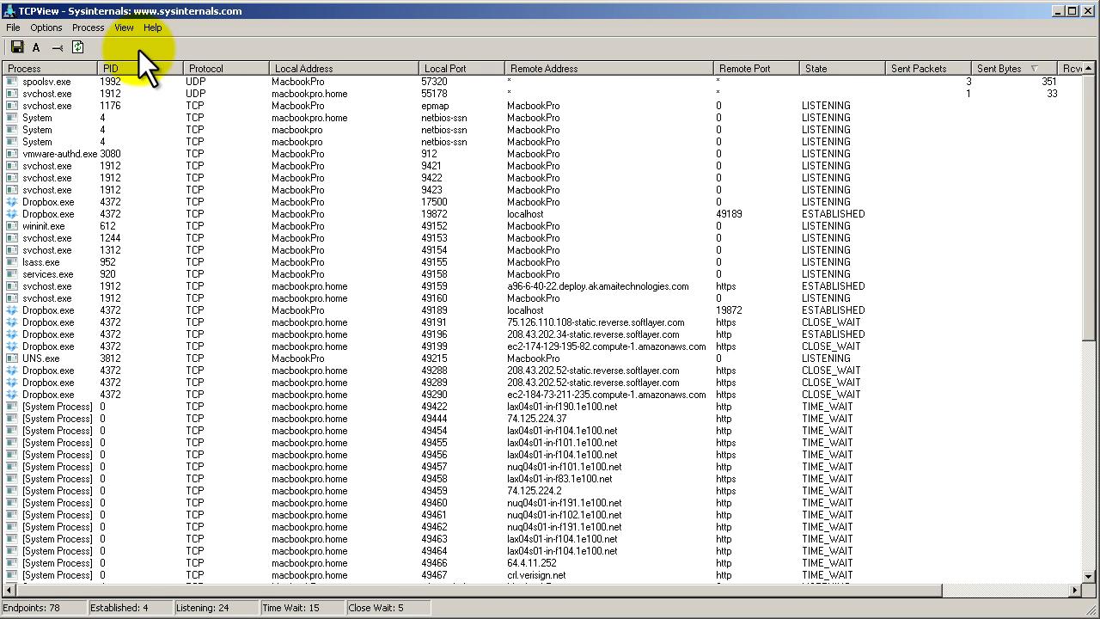
click(103, 27)
mouse_move(117, 27)
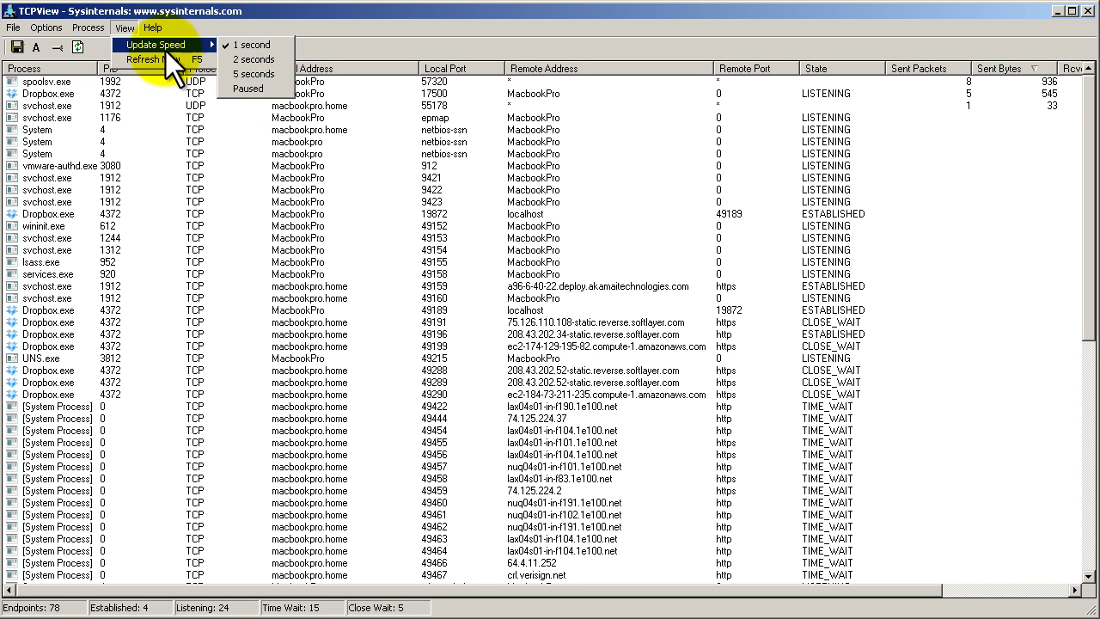
click(123, 27)
click(23, 27)
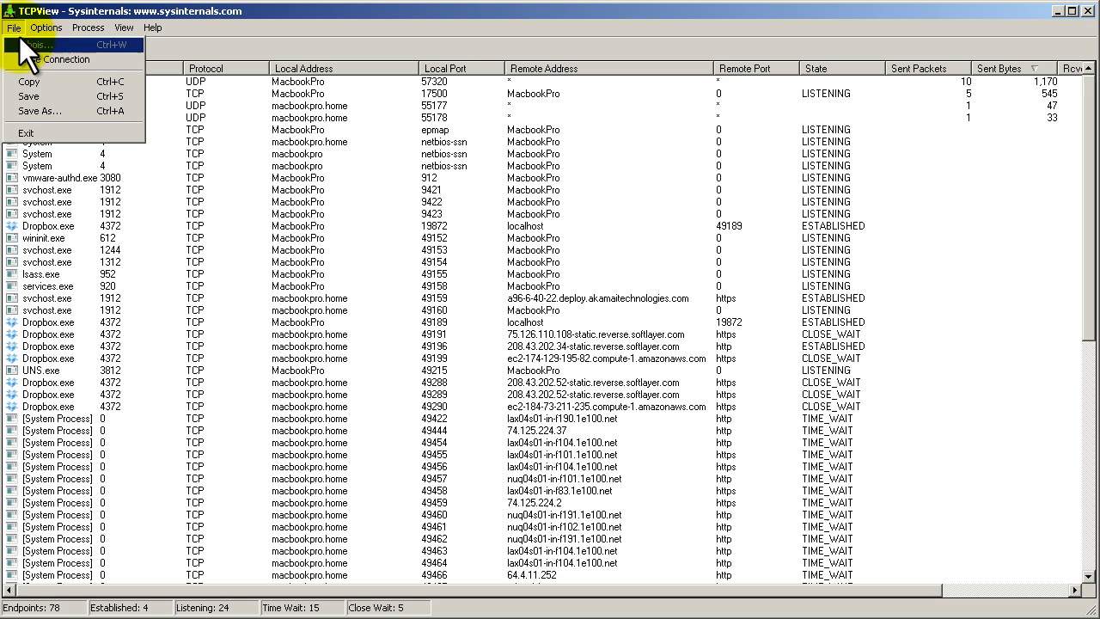
mouse_move(38, 33)
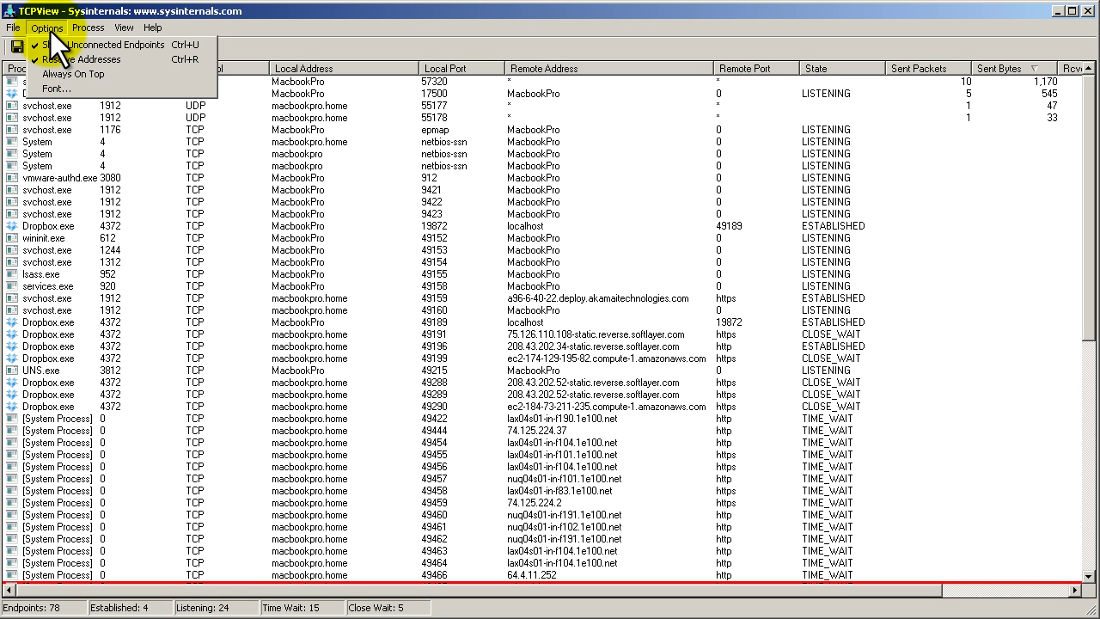
mouse_move(84, 29)
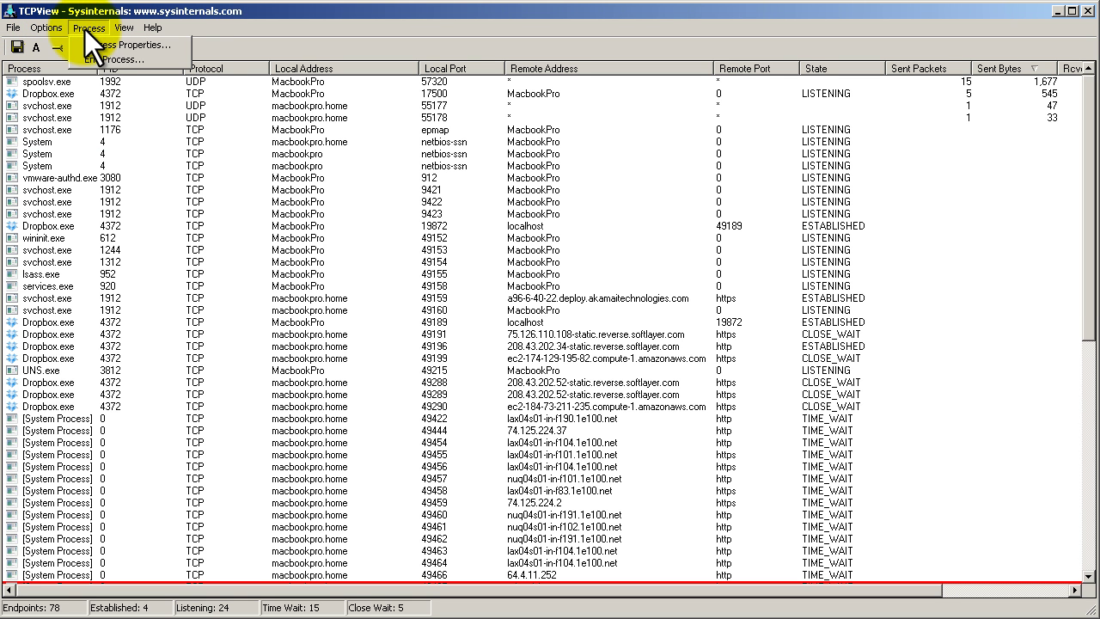
mouse_move(163, 26)
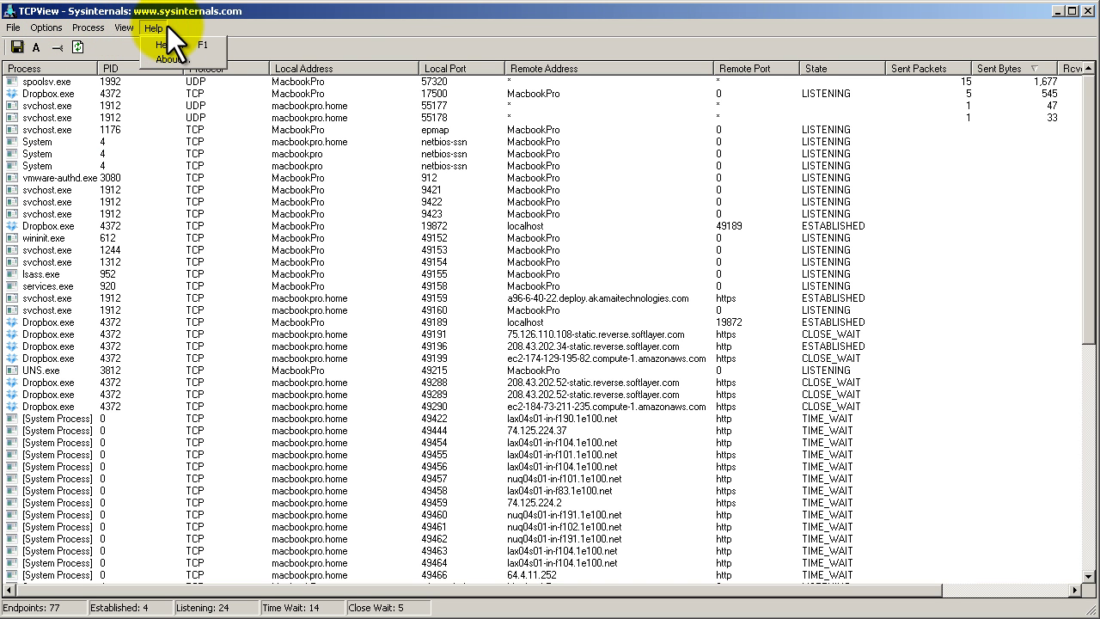
click(333, 44)
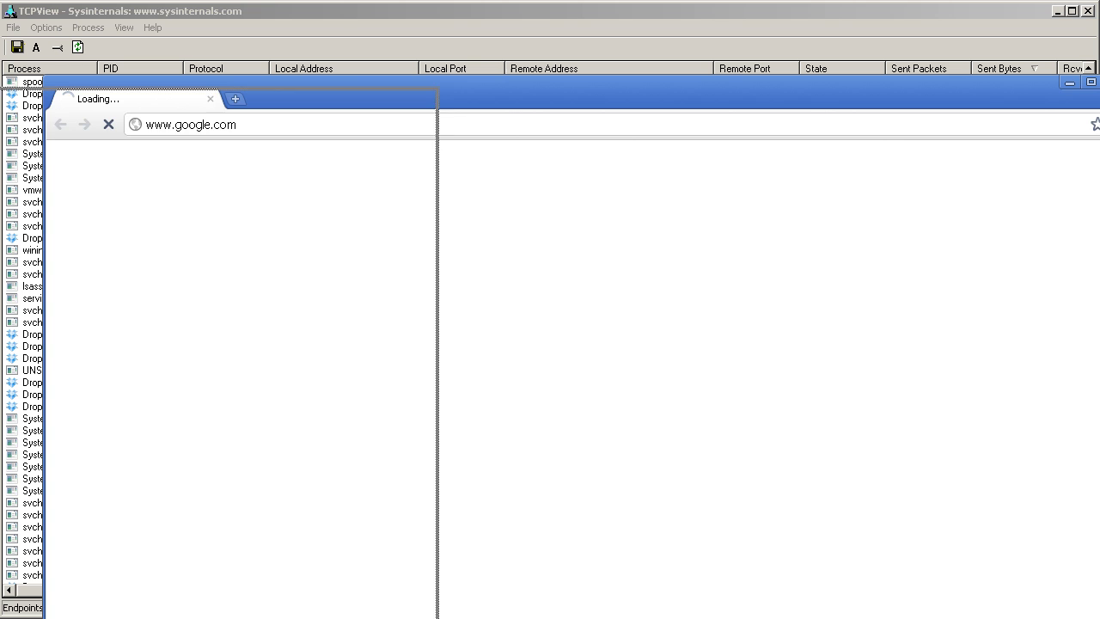
Switch to the Chrome browser window and open speedtest.net
key(alt+F4)
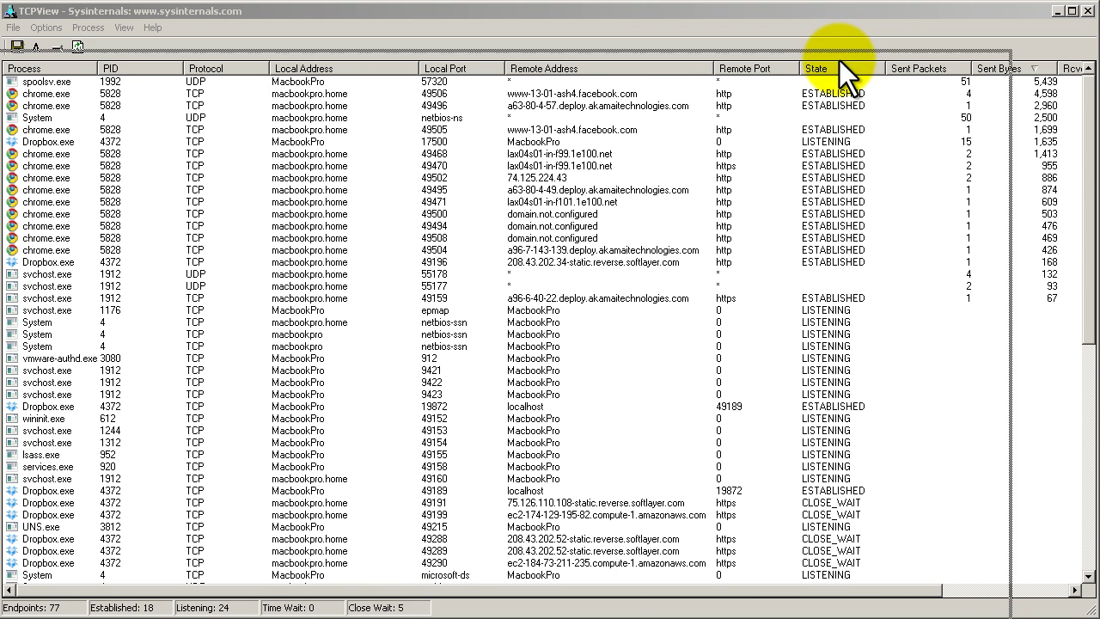
key(alt+Tab)
click(707, 111)
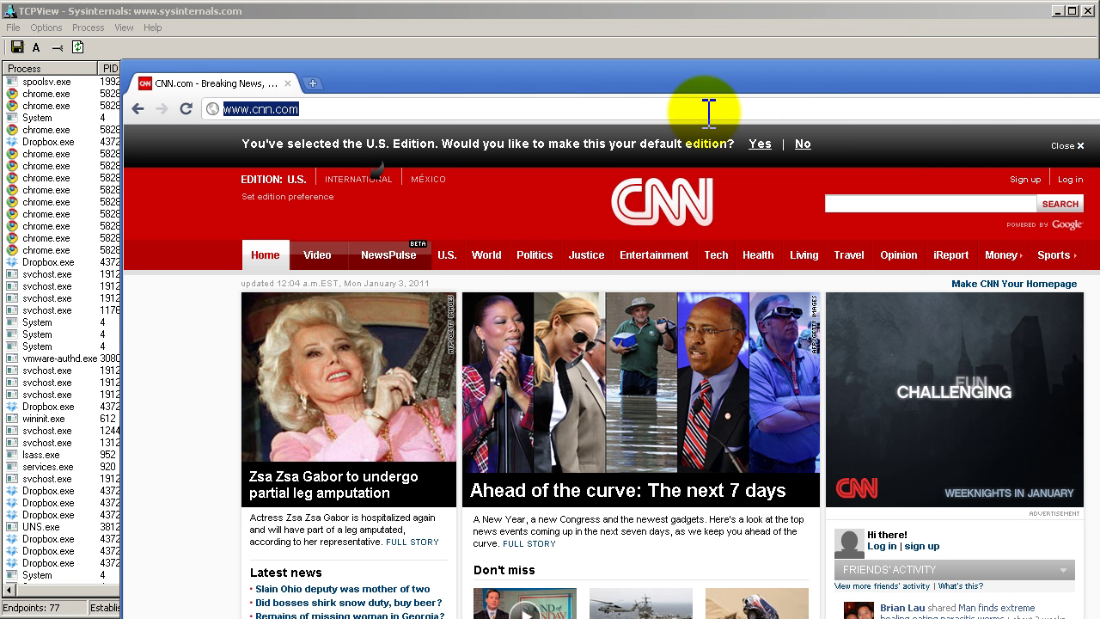
text(speedte)
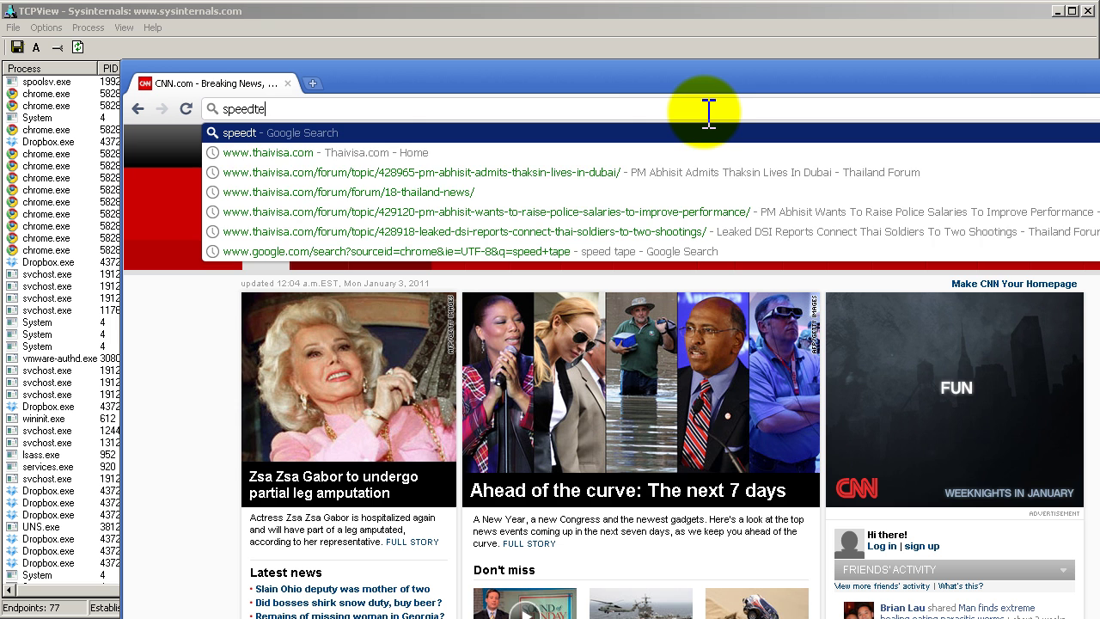
text(st.net)
key(Return)
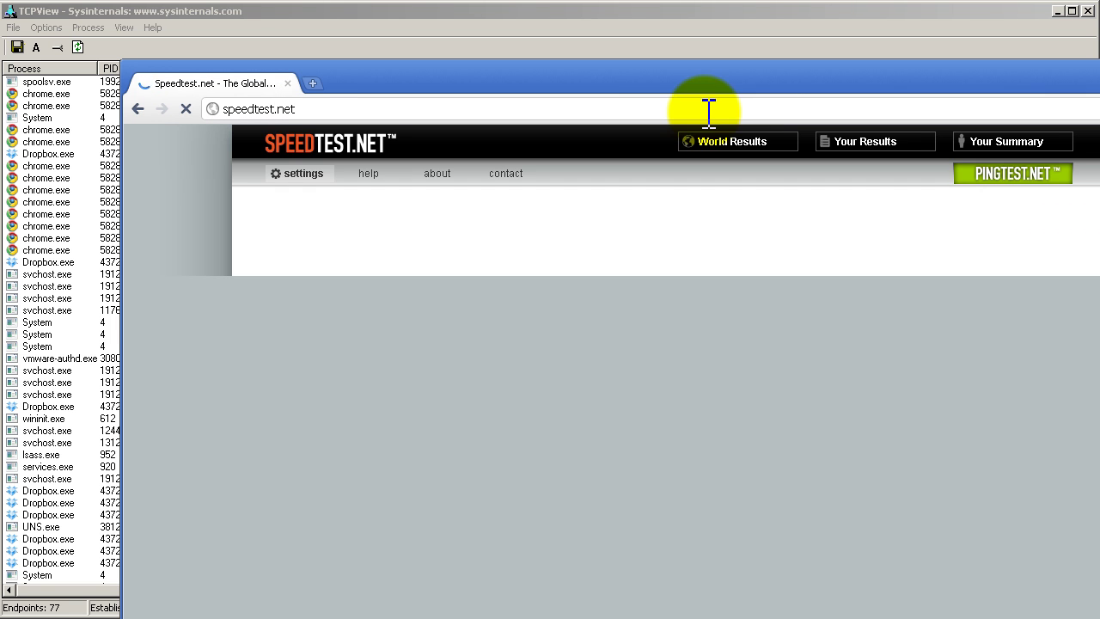
Start a speed test against the starred Los Angeles, CA server on the map
scroll(700, 288, down, 3)
scroll(701, 288, up, 3)
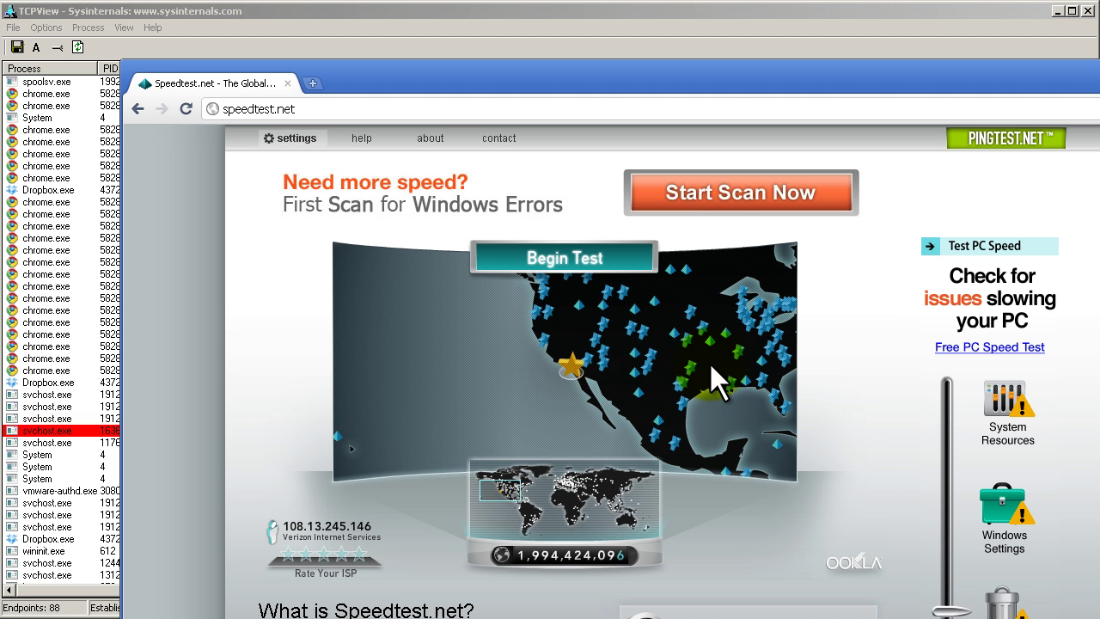
mouse_move(572, 369)
click(632, 346)
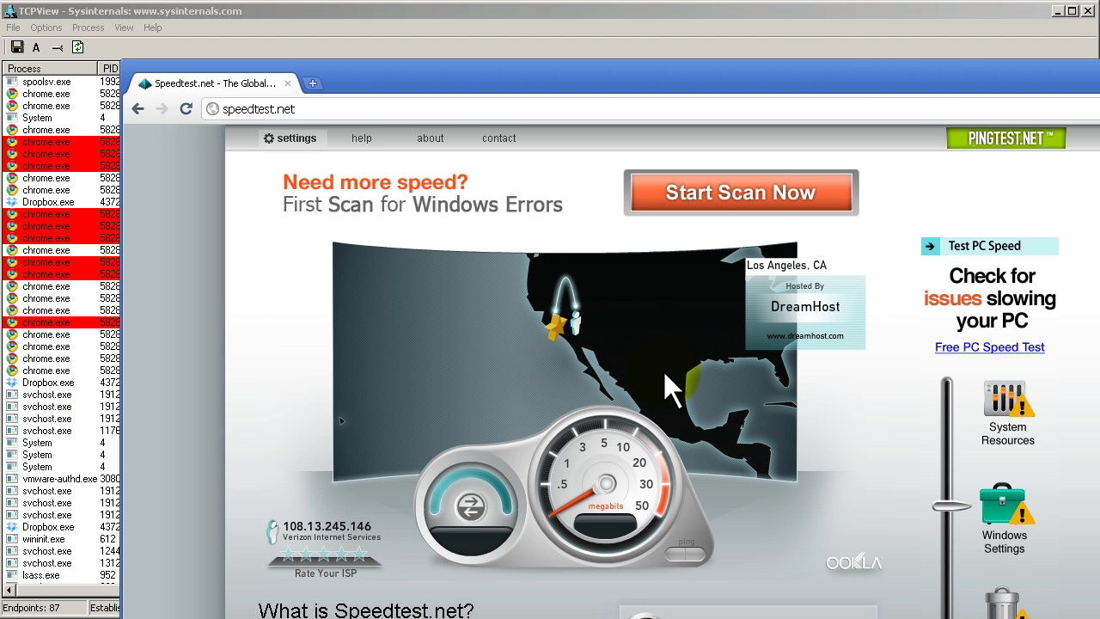
Switch back to TCPView, with the Sent Packets and Sent Bytes columns narrowed and the connections sorted by Rcvd Packets
drag(689, 60, 629, 30)
click(17, 115)
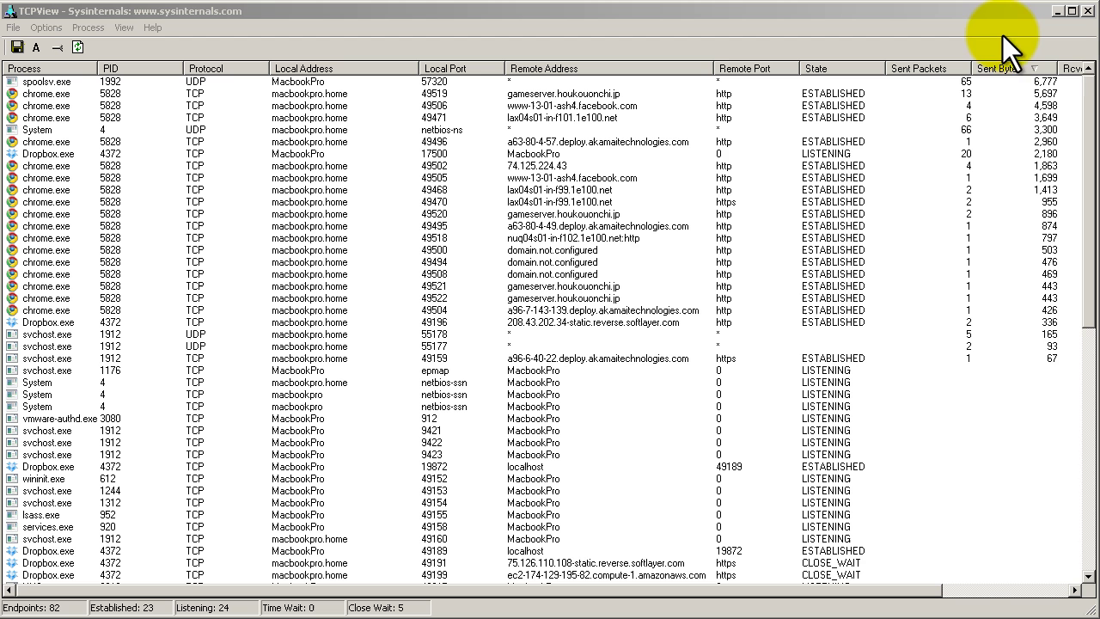
drag(1052, 68, 915, 69)
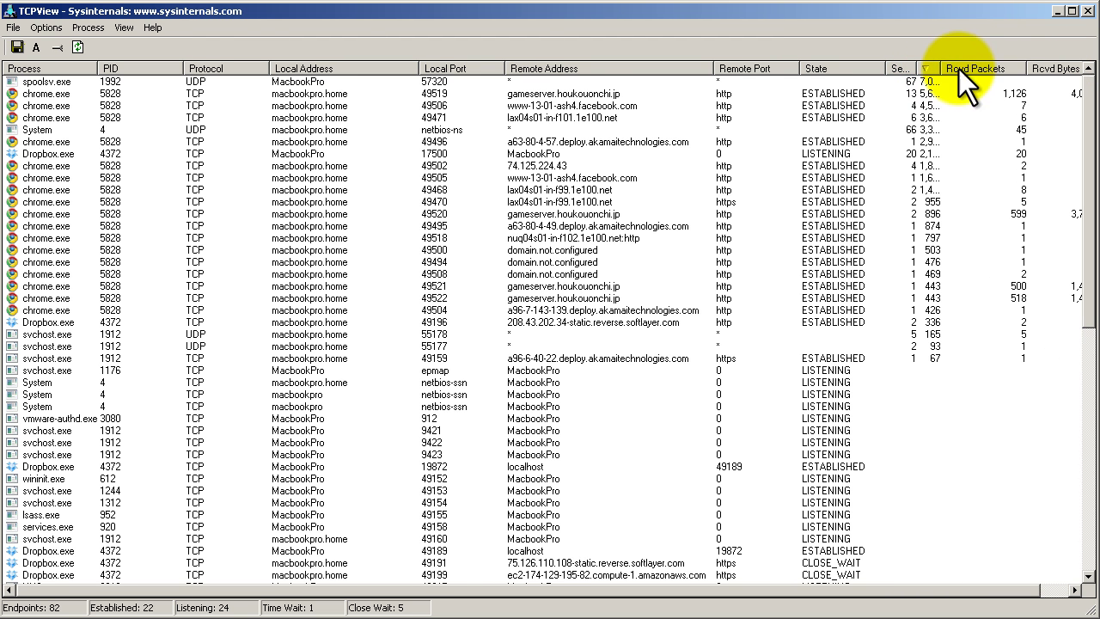
click(1006, 69)
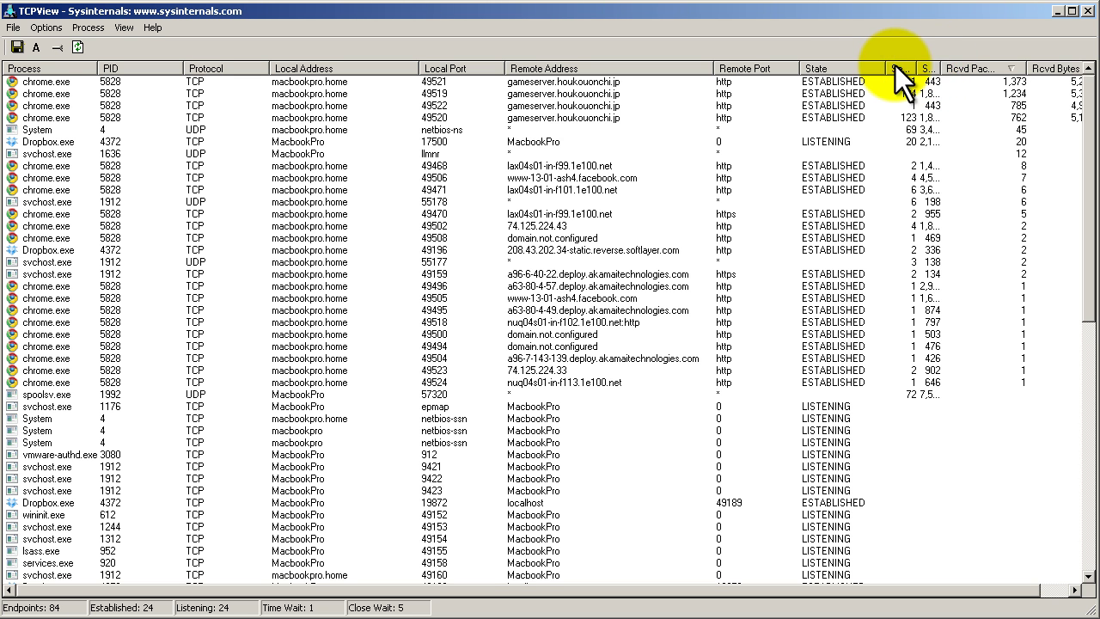
Resize the State and Sent Bytes columns so the received-traffic columns fit, and sort the connections by Sent Bytes
mouse_move(894, 66)
mouse_down()
mouse_move(823, 67)
mouse_move(909, 67)
mouse_up()
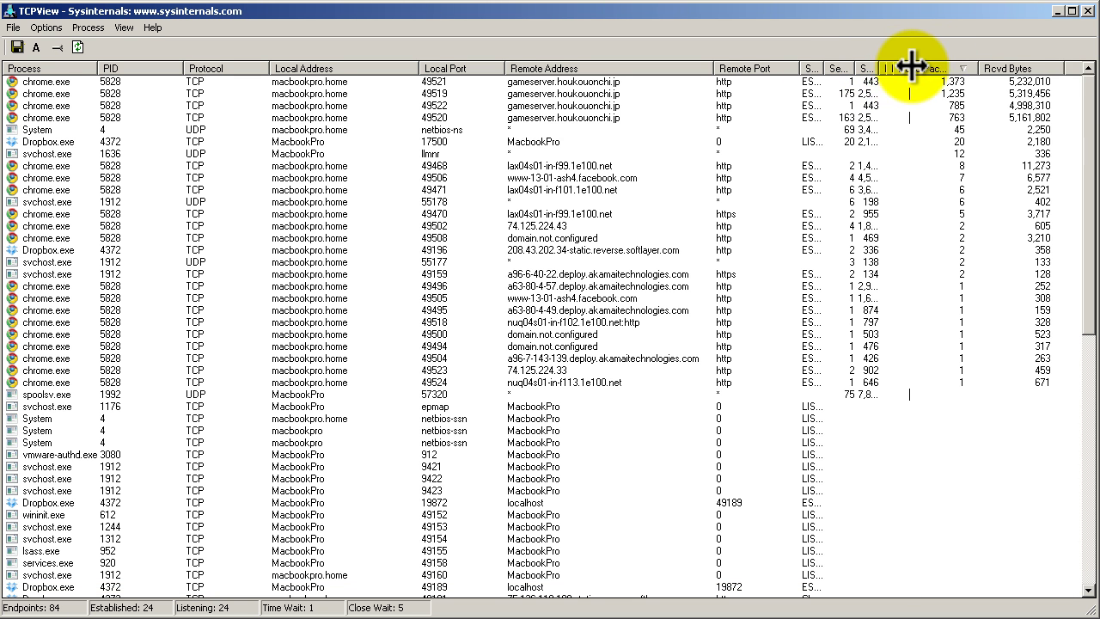
click(889, 70)
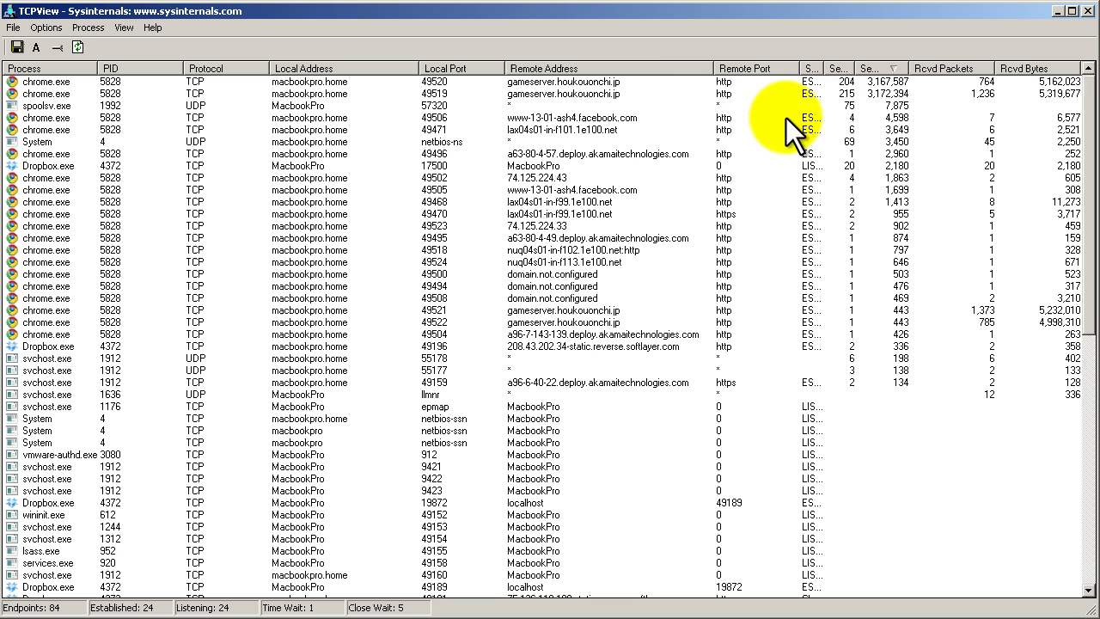
Select the gameserver.houkouonchi.jp connection on local port 49519 and compare the list sorted by Rcvd Packets and by Sent Bytes
click(635, 90)
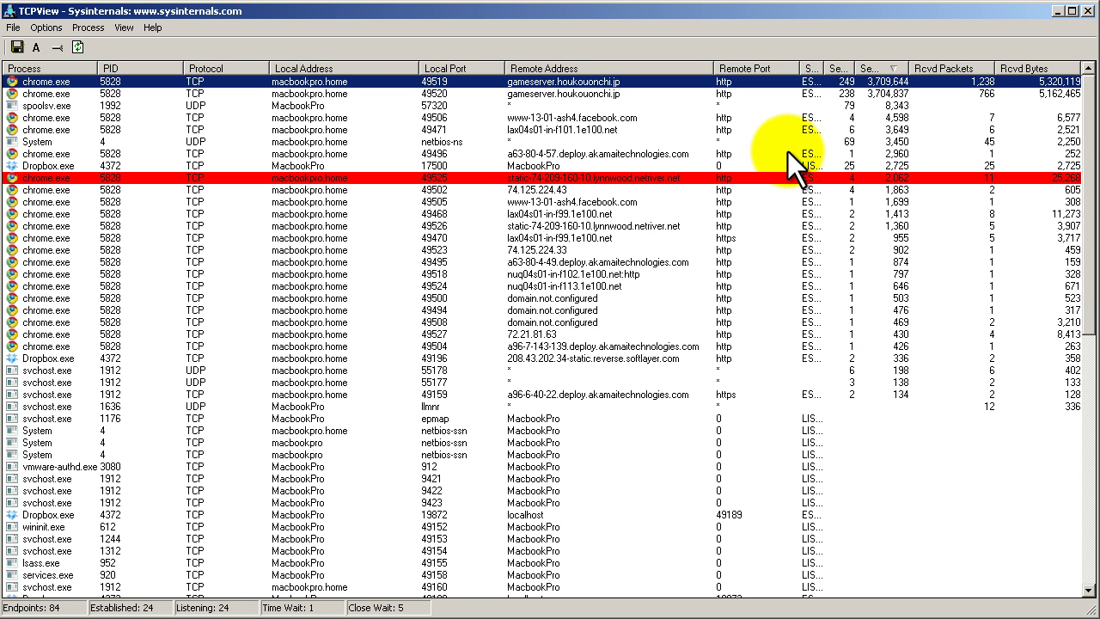
click(945, 68)
click(945, 68)
click(944, 68)
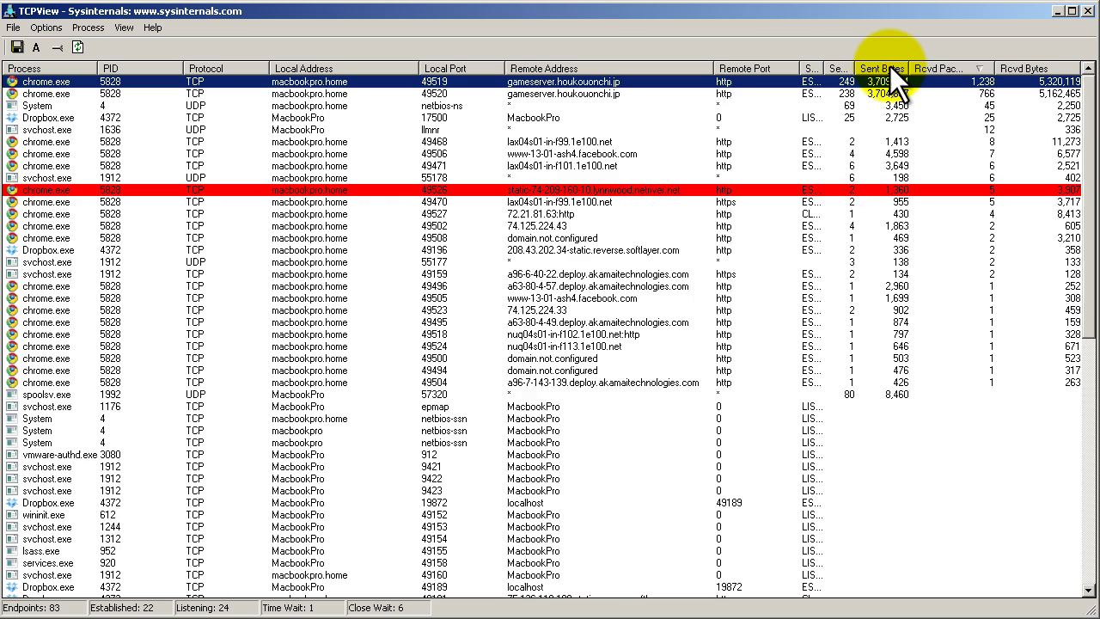
click(890, 68)
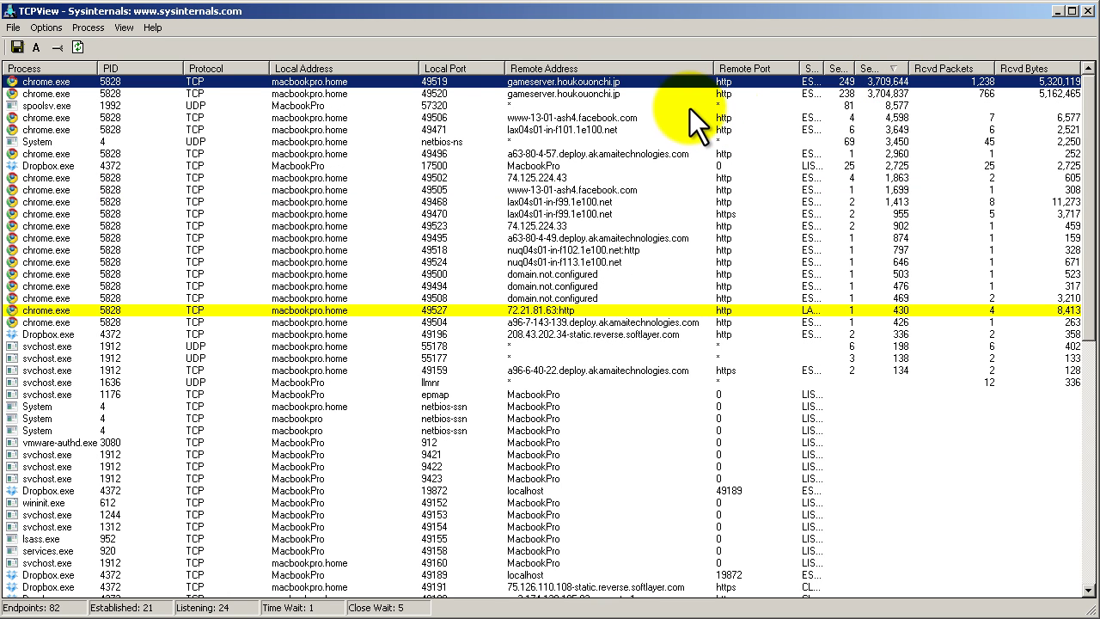